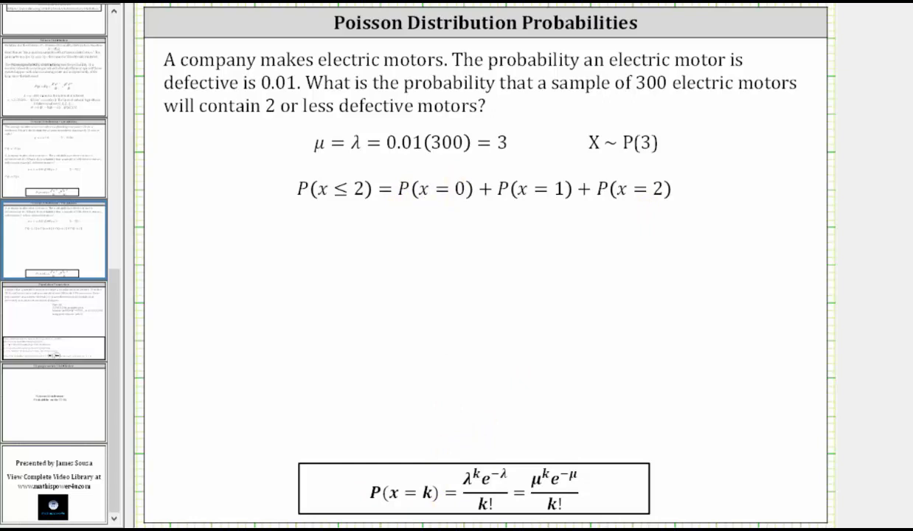
# Step: Label the terms k=0, k=1 and k=2, then begin writing P(x≤2) = beneath the equation
pyautogui.moveTo(432, 171); pyautogui.dragTo(456, 171)
pyautogui.moveTo(527, 169); pyautogui.dragTo(549, 173)
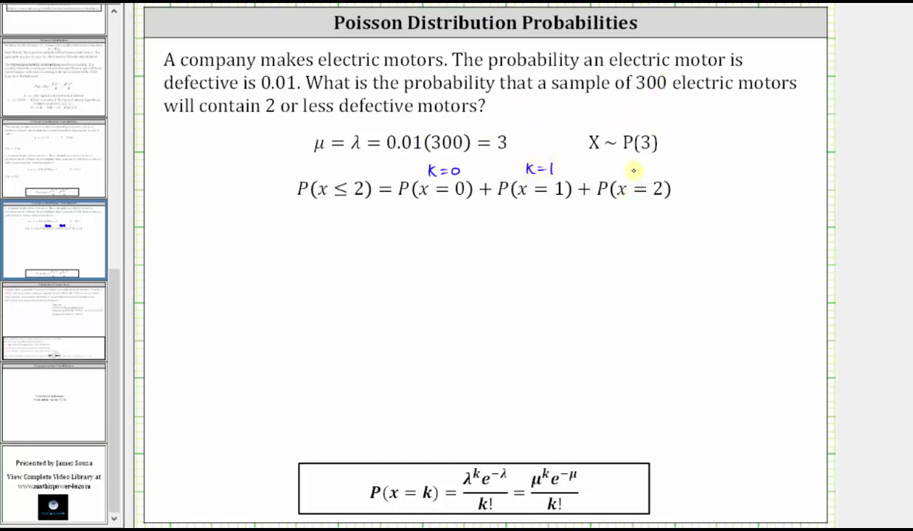
pyautogui.moveTo(632, 171); pyautogui.dragTo(665, 173)
pyautogui.moveTo(210, 226)
pyautogui.mouseDown()
pyautogui.moveTo(216, 236)
pyautogui.moveTo(237, 229)
pyautogui.moveTo(311, 236)
pyautogui.mouseUp()
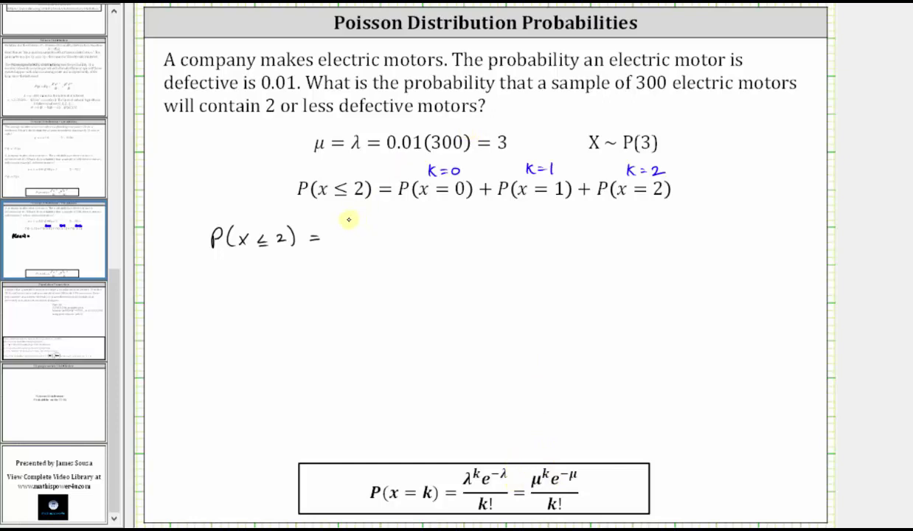
# Step: Write the first term 3⁰e⁻³/0!, a plus sign, and the numerator 3¹e⁻³ over a fraction bar
pyautogui.moveTo(349, 219)
pyautogui.mouseDown()
pyautogui.moveTo(351, 232)
pyautogui.moveTo(364, 211)
pyautogui.moveTo(384, 231)
pyautogui.mouseUp()
pyautogui.moveTo(352, 235)
pyautogui.mouseDown()
pyautogui.moveTo(402, 233)
pyautogui.moveTo(373, 244)
pyautogui.moveTo(381, 252)
pyautogui.mouseUp()
pyautogui.moveTo(416, 235); pyautogui.dragTo(430, 234)
pyautogui.moveTo(423, 228); pyautogui.dragTo(424, 241)
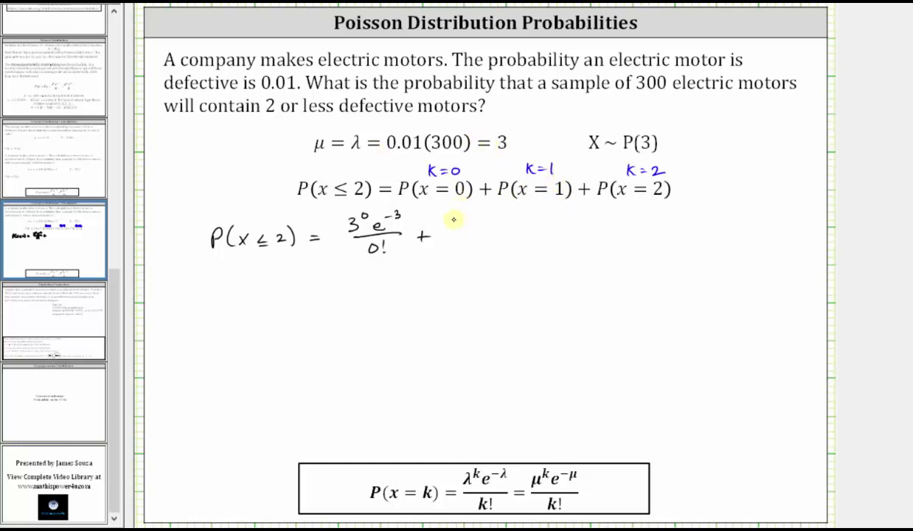
pyautogui.moveTo(453, 219)
pyautogui.mouseDown()
pyautogui.moveTo(457, 230)
pyautogui.moveTo(467, 219)
pyautogui.moveTo(490, 227)
pyautogui.mouseUp()
pyautogui.moveTo(455, 232)
pyautogui.mouseDown()
pyautogui.moveTo(506, 231)
pyautogui.moveTo(475, 249)
pyautogui.moveTo(484, 244)
pyautogui.mouseUp()
# Step: Write 1! under the second fraction, followed by a plus sign
pyautogui.click(484, 248)
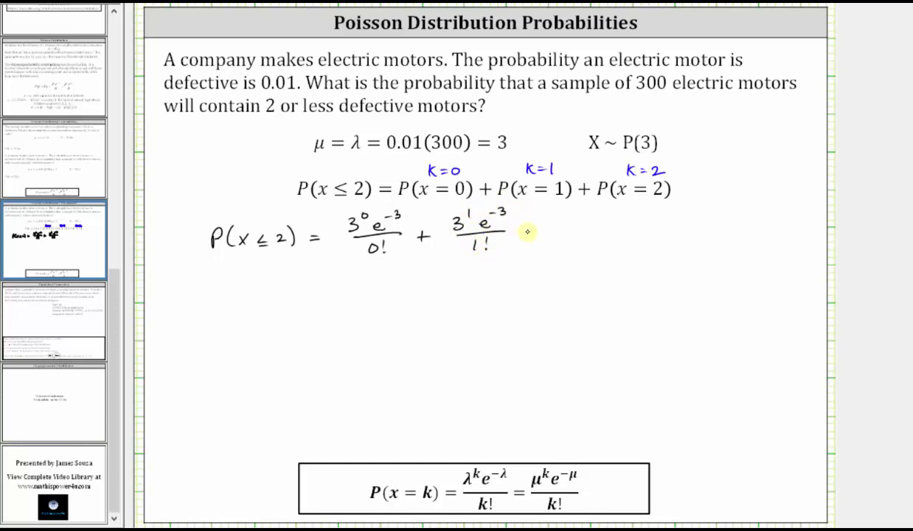
pyautogui.moveTo(524, 234); pyautogui.dragTo(535, 234)
pyautogui.moveTo(528, 229); pyautogui.dragTo(529, 241)
# Step: Write the third term 3²e⁻³/2! and begin a ≈ sign on the next line
pyautogui.moveTo(563, 214)
pyautogui.mouseDown()
pyautogui.moveTo(562, 228)
pyautogui.moveTo(581, 212)
pyautogui.moveTo(601, 225)
pyautogui.moveTo(621, 218)
pyautogui.mouseUp()
pyautogui.moveTo(562, 232)
pyautogui.mouseDown()
pyautogui.moveTo(623, 230)
pyautogui.moveTo(596, 249)
pyautogui.moveTo(602, 245)
pyautogui.mouseUp()
pyautogui.click(602, 248)
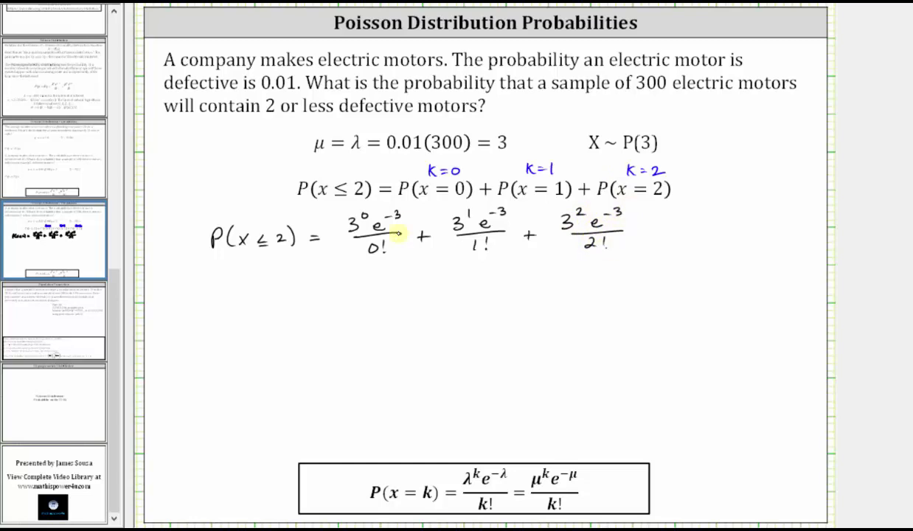
pyautogui.moveTo(314, 290); pyautogui.dragTo(329, 294)
# Step: On the TI-84 emulator, key in the first term's numerator (3^0e^-3) and a divide sign
pyautogui.hotkey('alt', 'Tab')
pyautogui.click(753, 335)
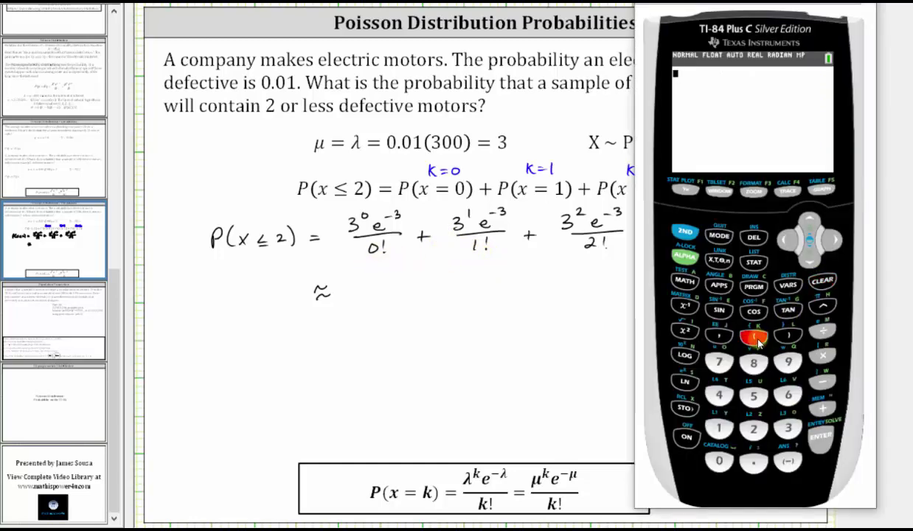
pyautogui.click(788, 428)
pyautogui.click(822, 304)
pyautogui.click(719, 460)
pyautogui.click(834, 240)
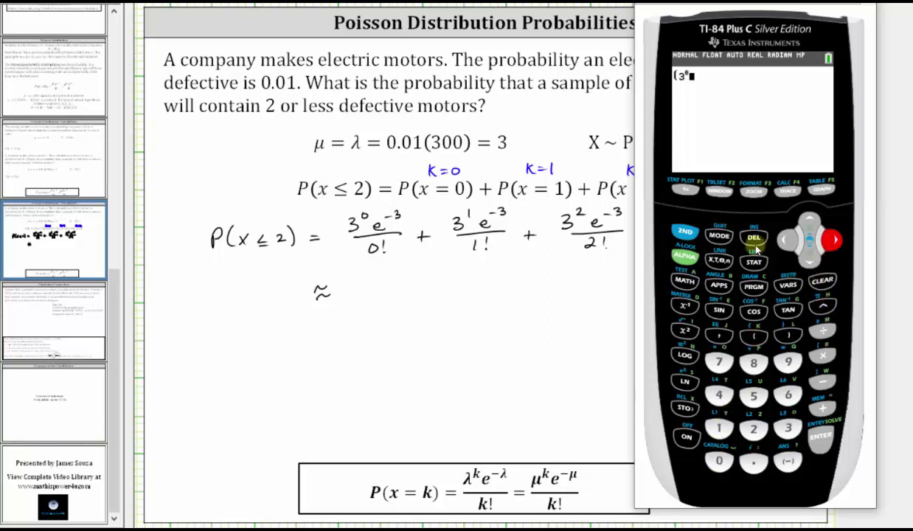
pyautogui.click(685, 231)
pyautogui.click(685, 381)
pyautogui.click(787, 461)
pyautogui.click(788, 428)
pyautogui.click(834, 240)
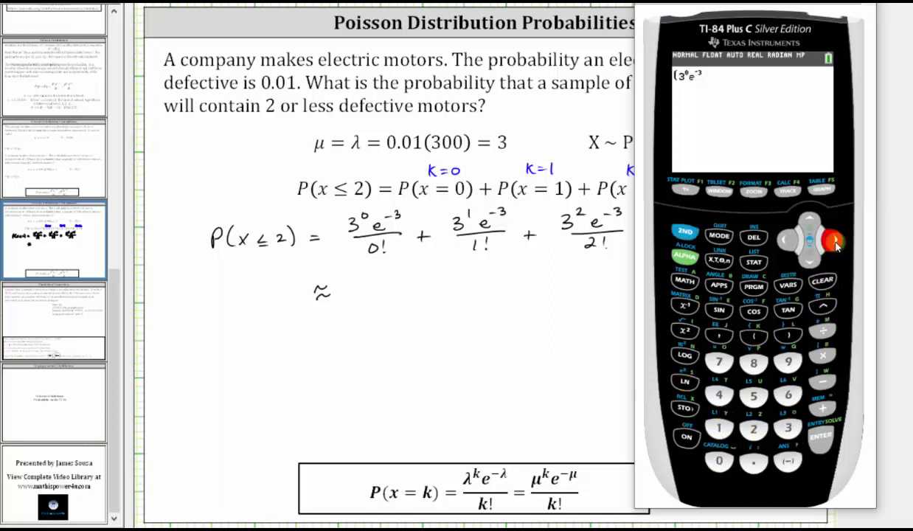
pyautogui.click(787, 335)
pyautogui.click(822, 332)
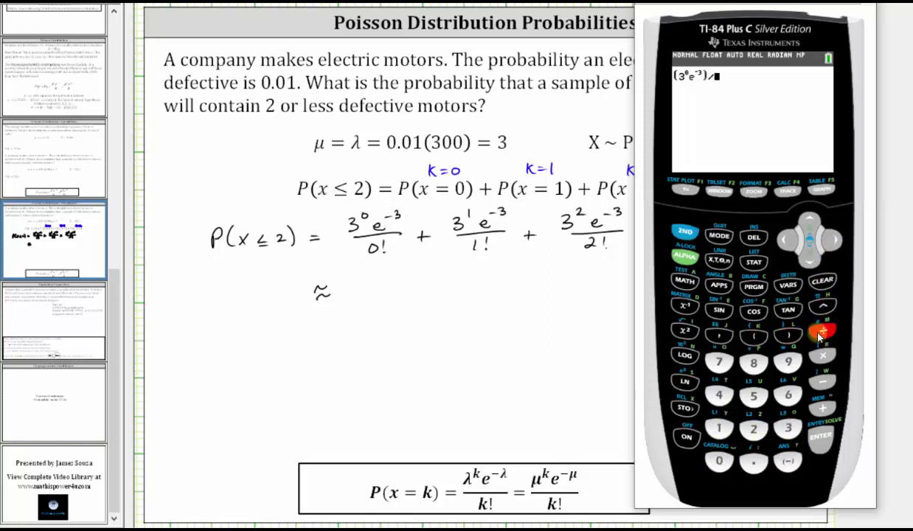
# Step: Complete 0! using MATH > PROB > !, add a plus, and start the second term (3^1
pyautogui.click(685, 280)
pyautogui.click(787, 239)
pyautogui.click(787, 239)
pyautogui.click(719, 395)
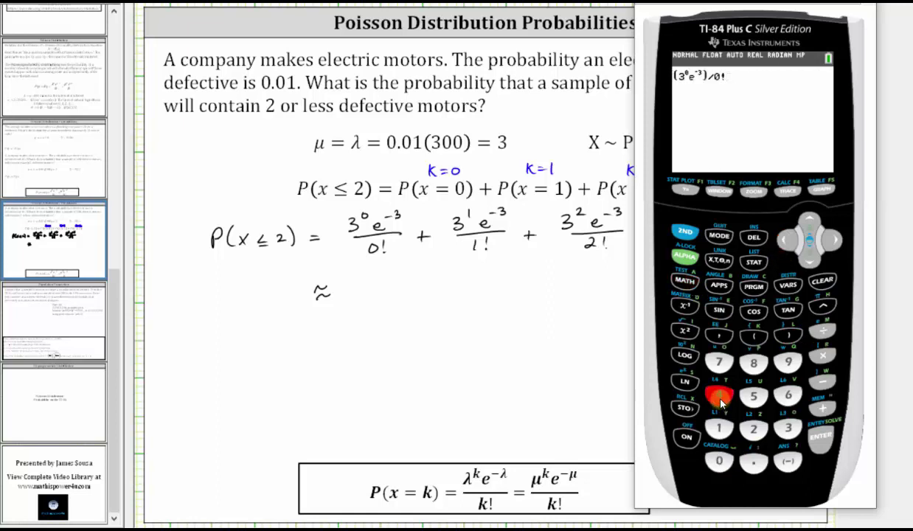
pyautogui.click(822, 408)
pyautogui.click(753, 335)
pyautogui.click(787, 428)
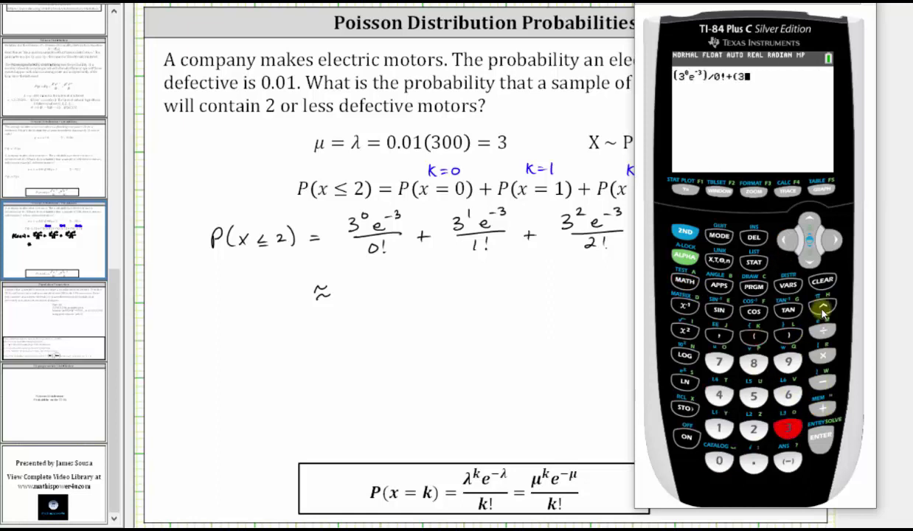
pyautogui.click(822, 306)
pyautogui.click(719, 428)
# Step: Finish the second numerator with e^-3 and divide it by 1
pyautogui.click(834, 240)
pyautogui.click(685, 230)
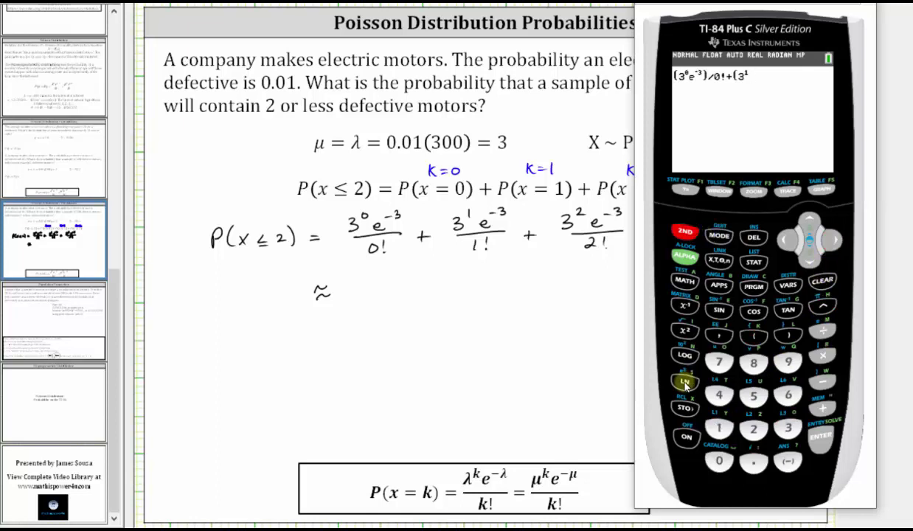
pyautogui.click(685, 381)
pyautogui.click(787, 461)
pyautogui.click(788, 427)
pyautogui.click(834, 240)
pyautogui.click(787, 336)
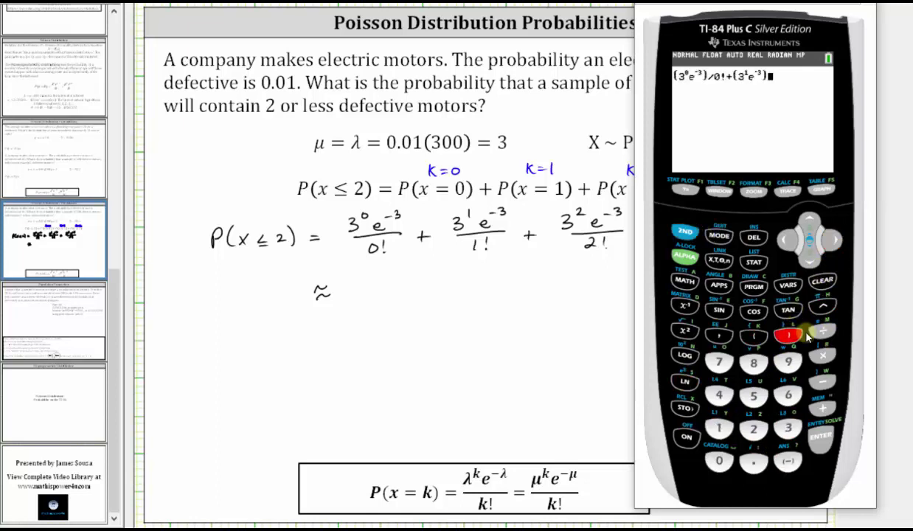
pyautogui.click(822, 356)
pyautogui.click(719, 428)
# Step: Turn the divisor into 1! with the factorial from MATH > PROB
pyautogui.click(685, 280)
pyautogui.click(833, 240)
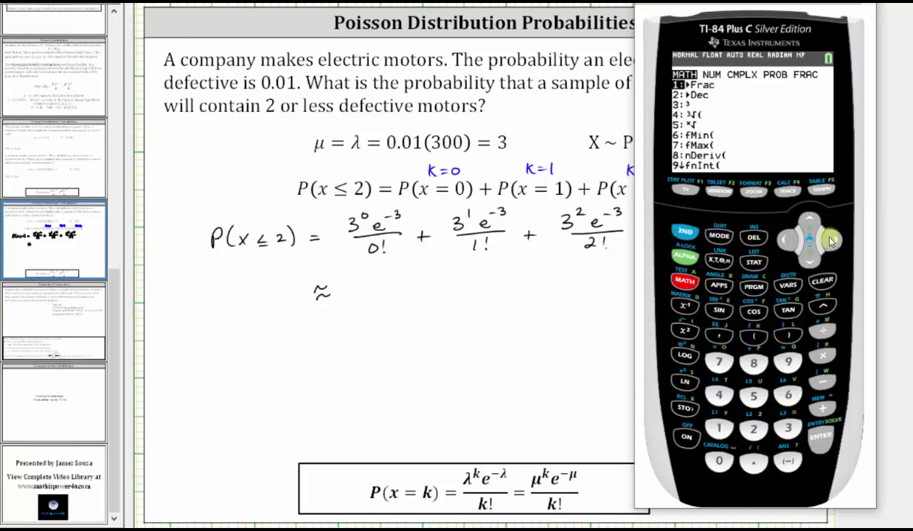
pyautogui.click(834, 240)
pyautogui.click(834, 240)
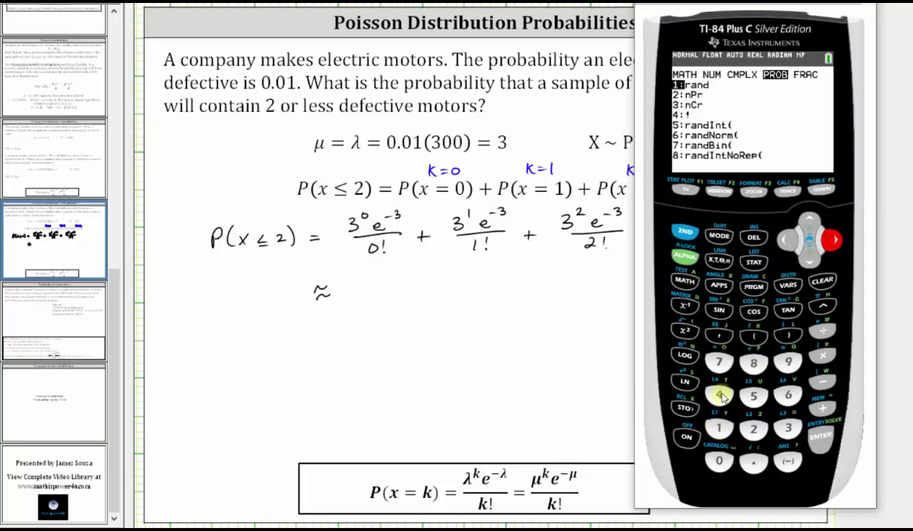
pyautogui.click(719, 396)
# Step: Add a plus and enter the third numerator (3^2e^-3)
pyautogui.click(822, 405)
pyautogui.click(752, 335)
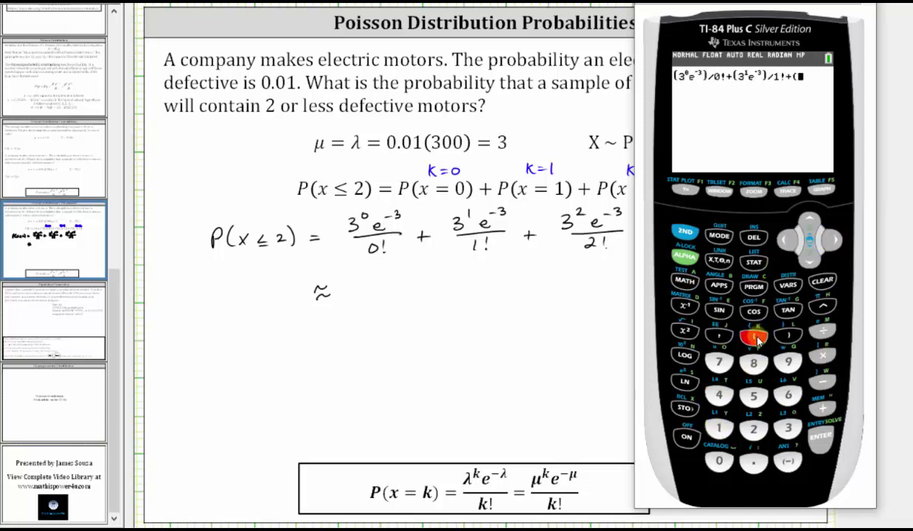
pyautogui.click(787, 428)
pyautogui.click(821, 310)
pyautogui.click(752, 427)
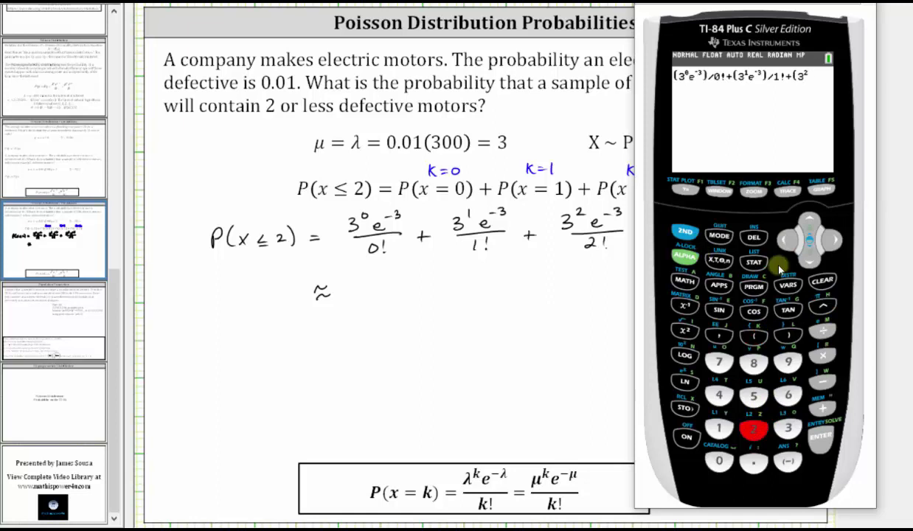
pyautogui.click(684, 231)
pyautogui.click(685, 381)
pyautogui.click(787, 461)
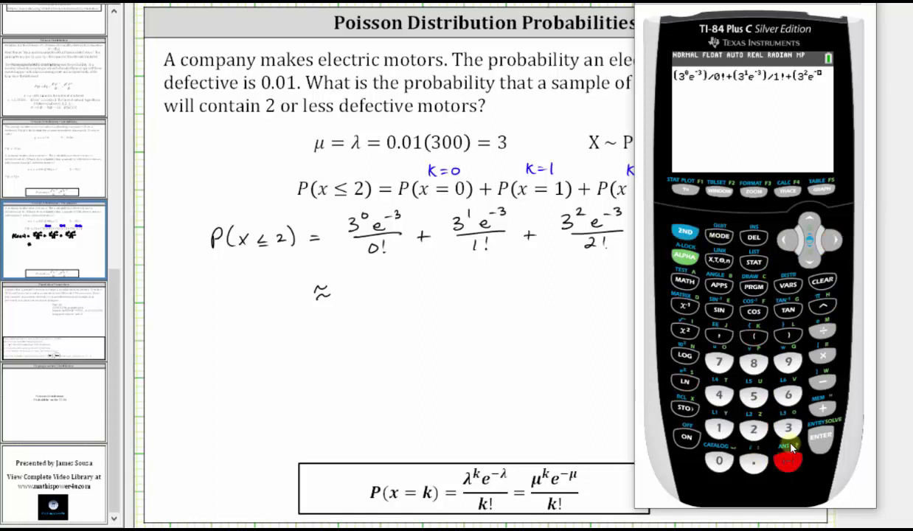
pyautogui.click(787, 428)
# Step: Divide the third term by 2! using the MATH > PROB factorial
pyautogui.click(789, 336)
pyautogui.click(823, 330)
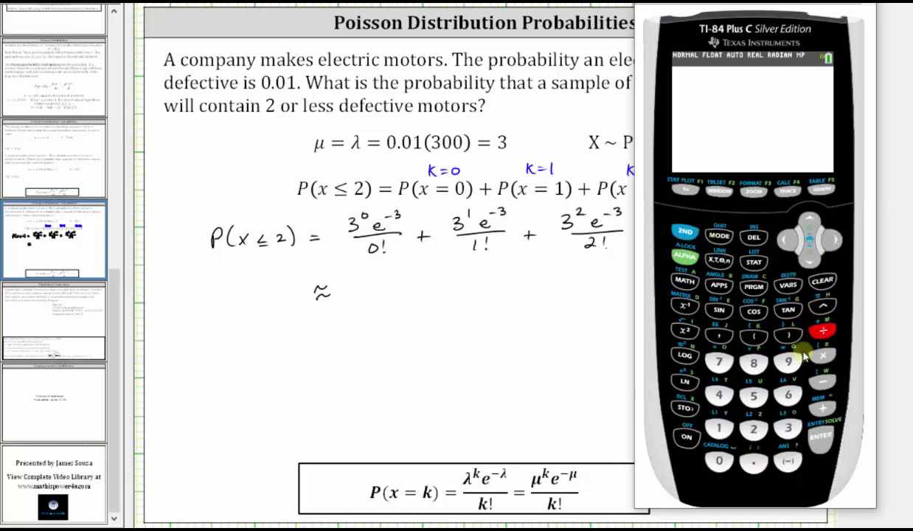
pyautogui.click(753, 428)
pyautogui.click(685, 283)
pyautogui.click(788, 238)
pyautogui.click(788, 238)
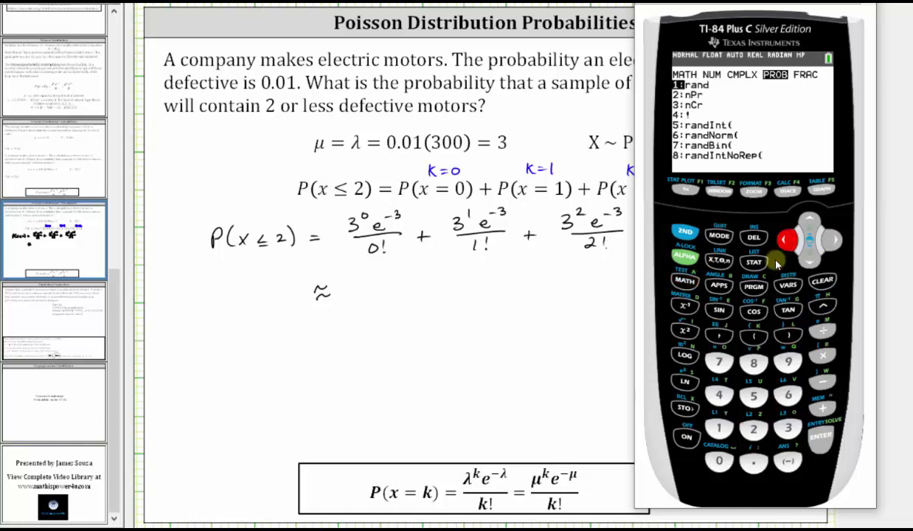
pyautogui.click(719, 395)
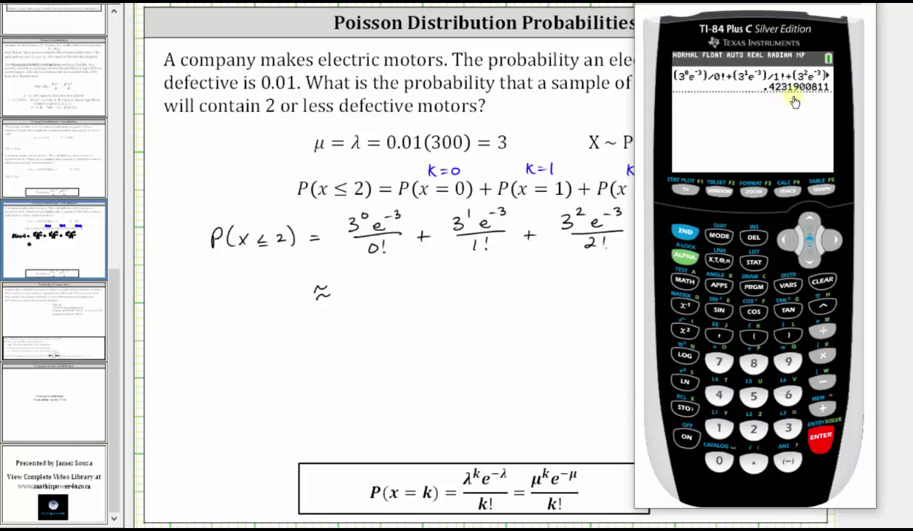
# Step: Hide the calculator and write 0.4232 after the ≈ sign on the slide
pyautogui.click(354, 302)
pyautogui.moveTo(361, 285)
pyautogui.mouseDown()
pyautogui.moveTo(361, 299)
pyautogui.moveTo(365, 282)
pyautogui.moveTo(385, 268)
pyautogui.moveTo(401, 291)
pyautogui.moveTo(446, 278)
pyautogui.moveTo(460, 294)
pyautogui.mouseUp()
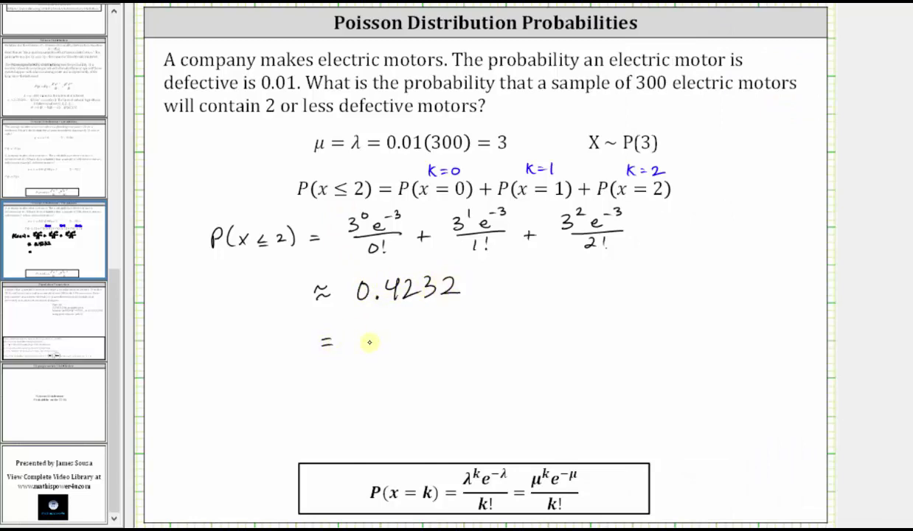